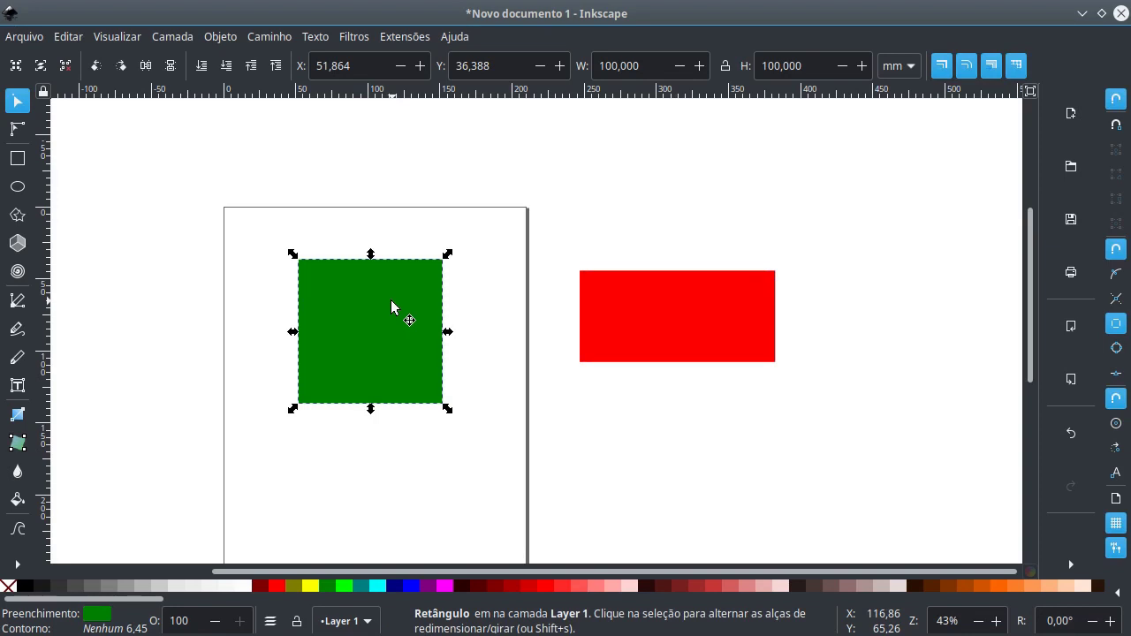
# Copy the green square and Paste Size onto the red rectangle, making it 100 by 100.
pyautogui.hotkey('ctrl', 'c')
pyautogui.click(632, 308)
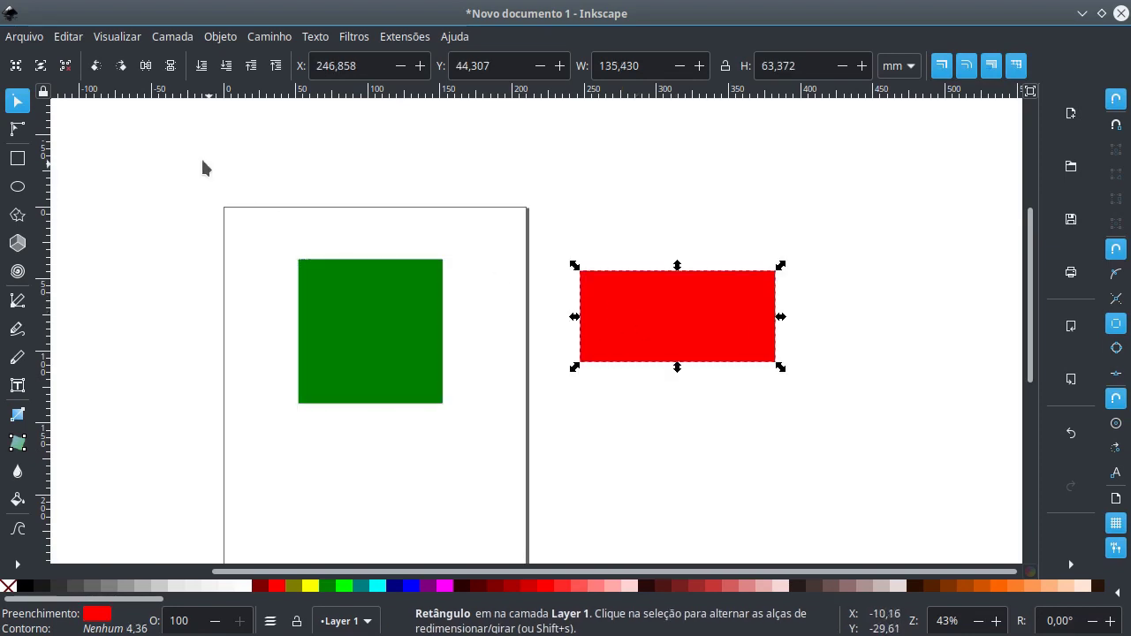
pyautogui.click(75, 37)
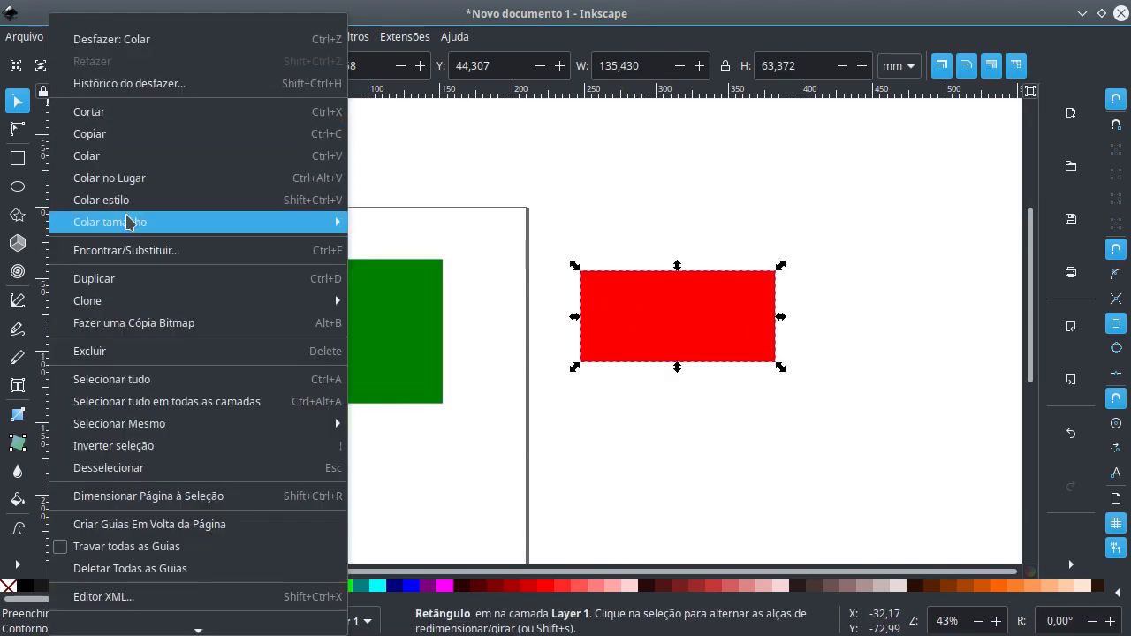
pyautogui.click(368, 225)
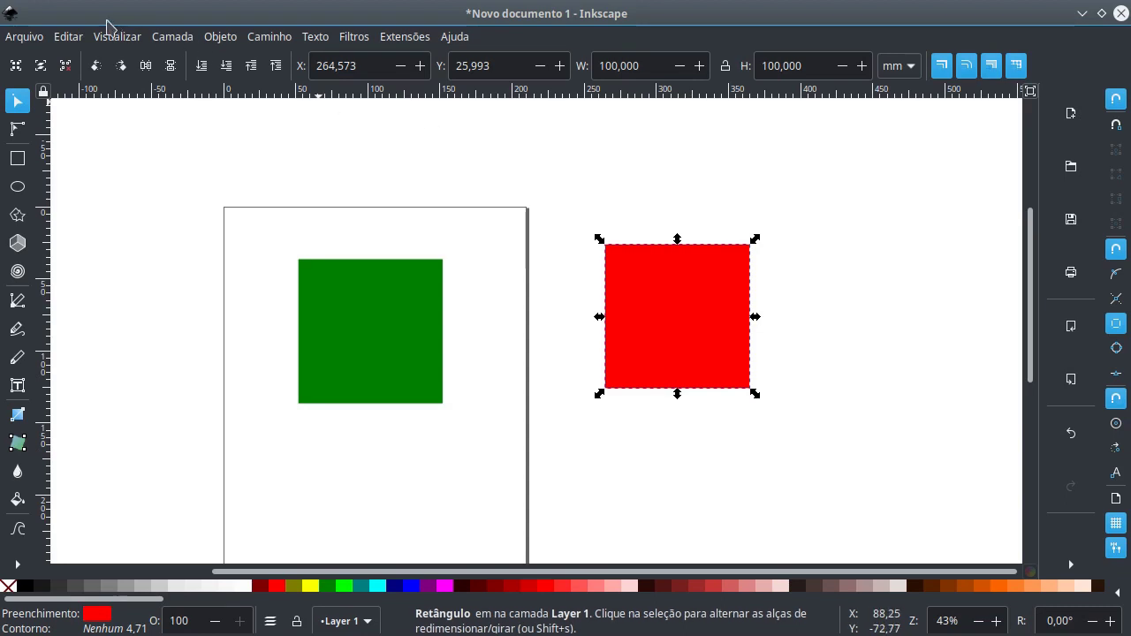
pyautogui.click(76, 37)
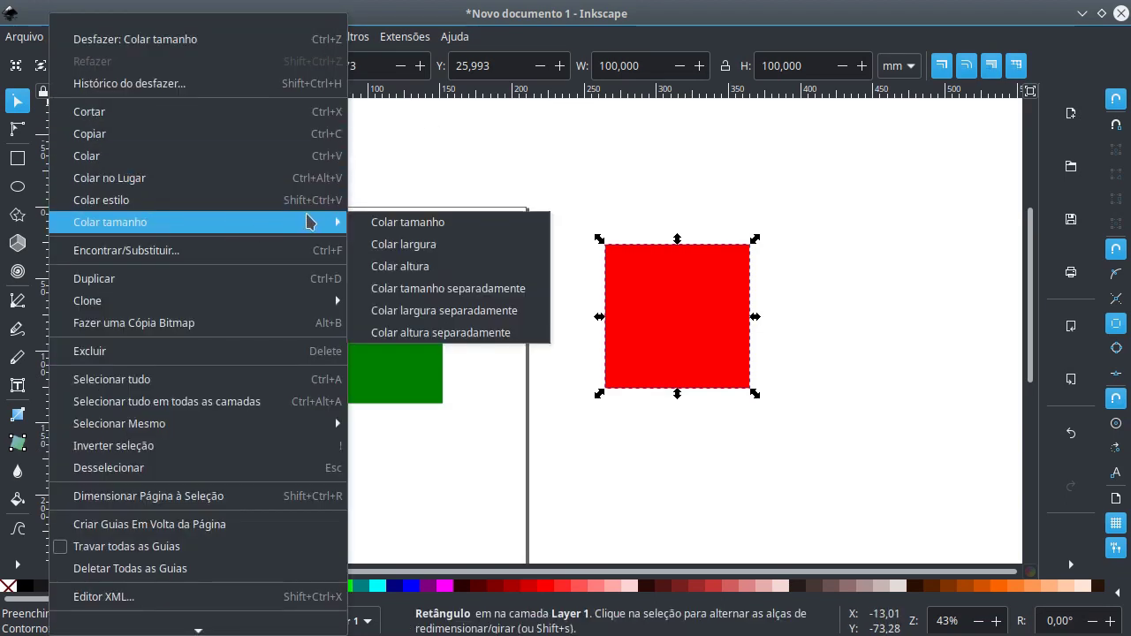
pyautogui.moveTo(110, 222)
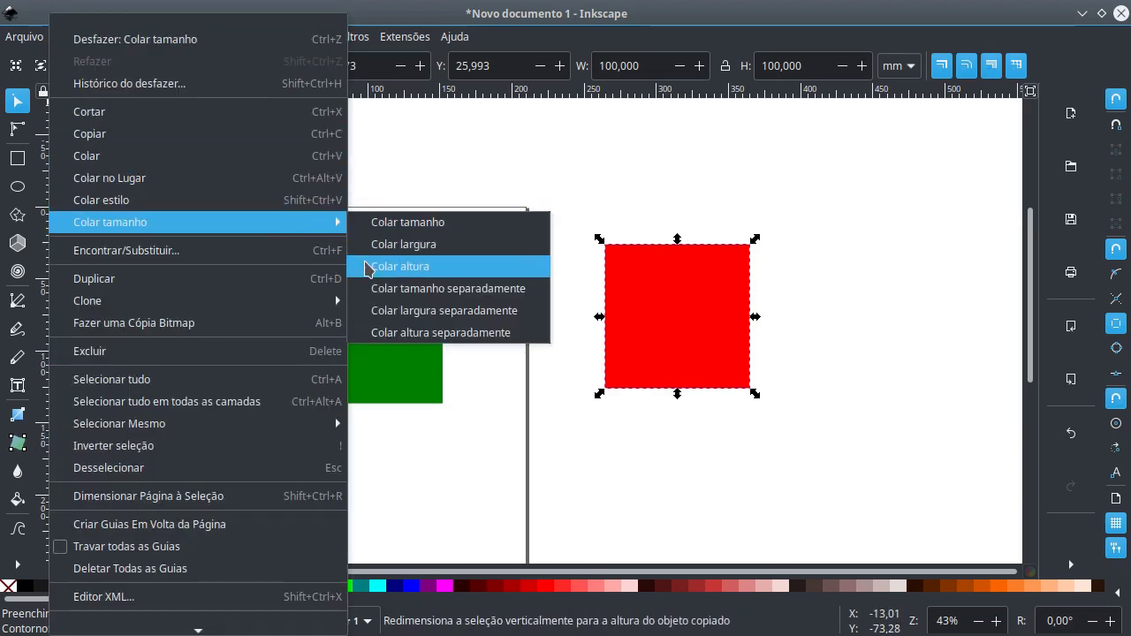
pyautogui.click(457, 177)
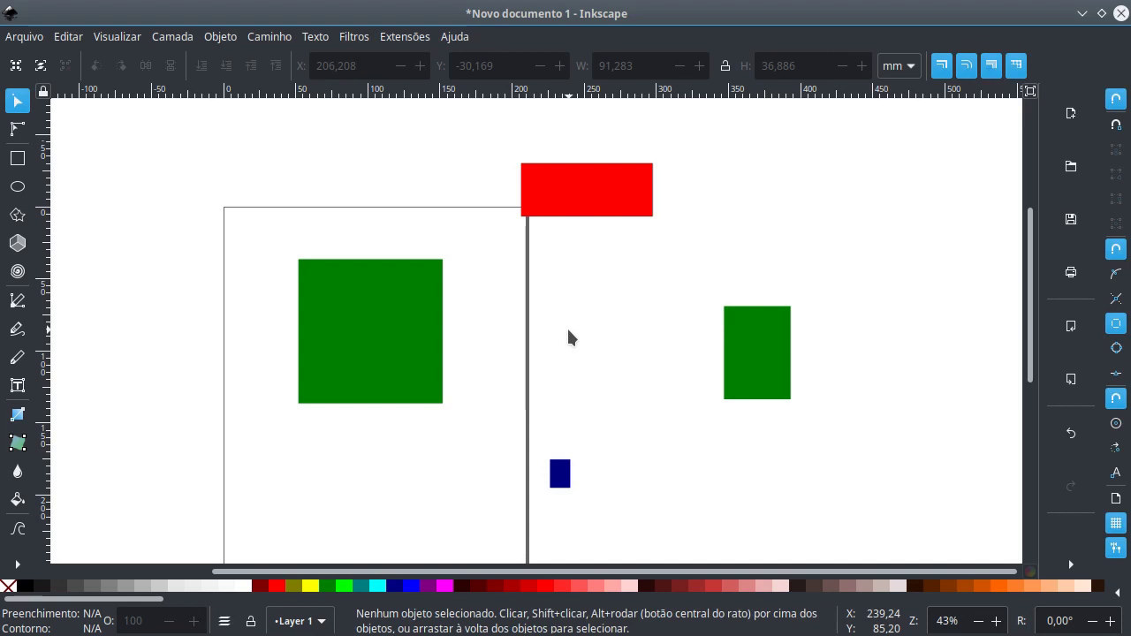
# Copy the green square, then select the red, green and blue rectangles together.
pyautogui.click(387, 309)
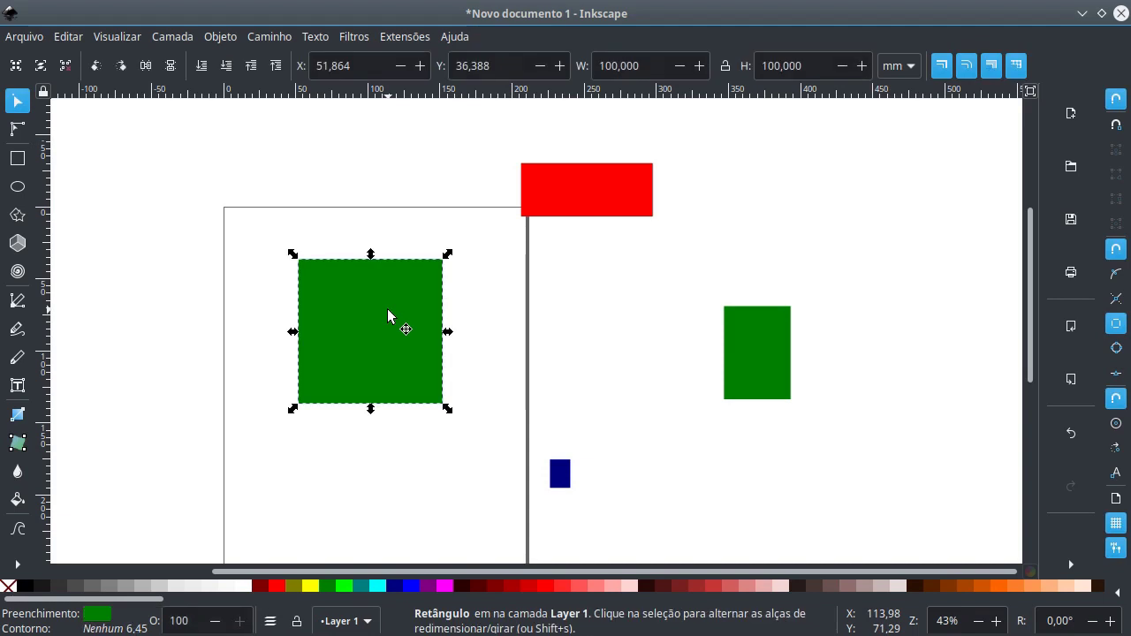
pyautogui.hotkey('ctrl', 'c')
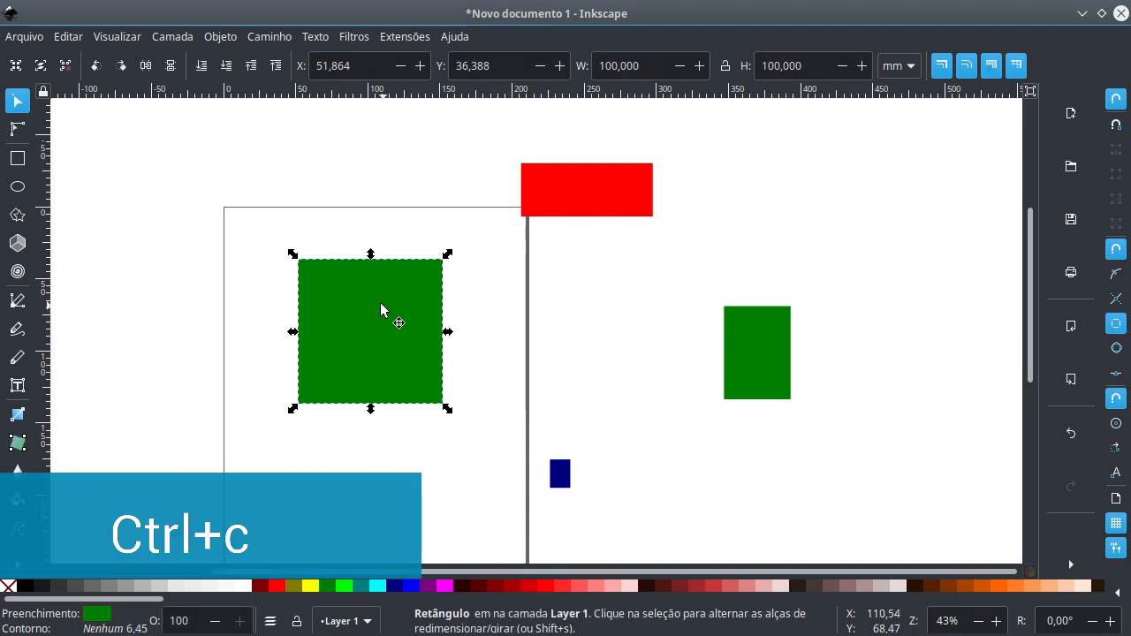
pyautogui.click(509, 179)
pyautogui.moveTo(497, 146); pyautogui.dragTo(784, 512)
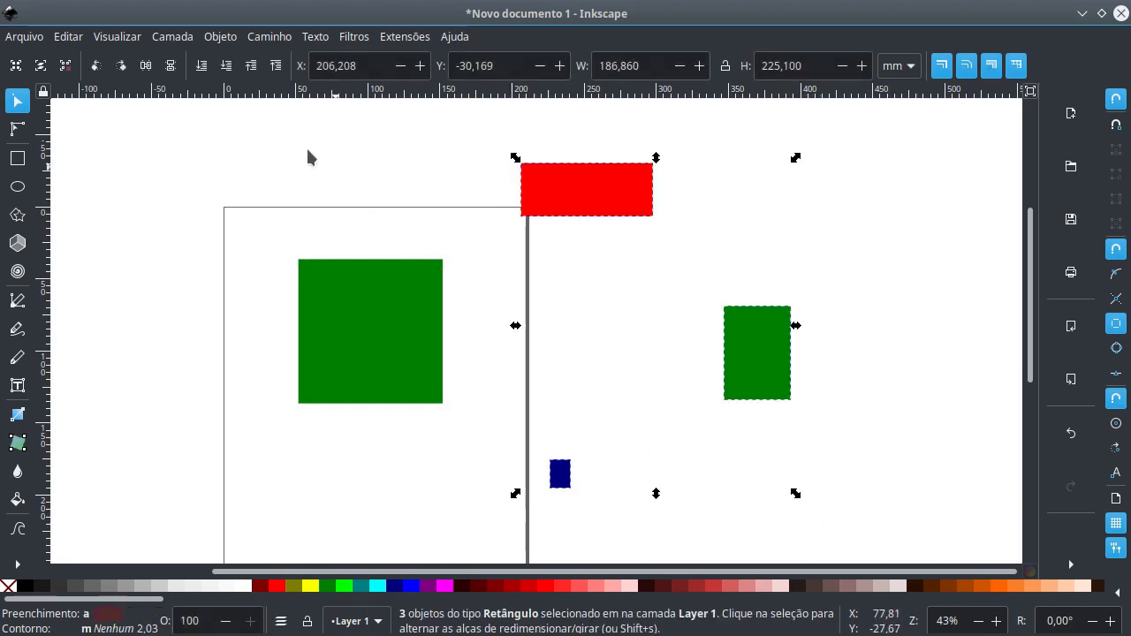
# Try Paste Size Separately, undo it, then scale the three rectangles together to 100 by 100.
pyautogui.click(76, 36)
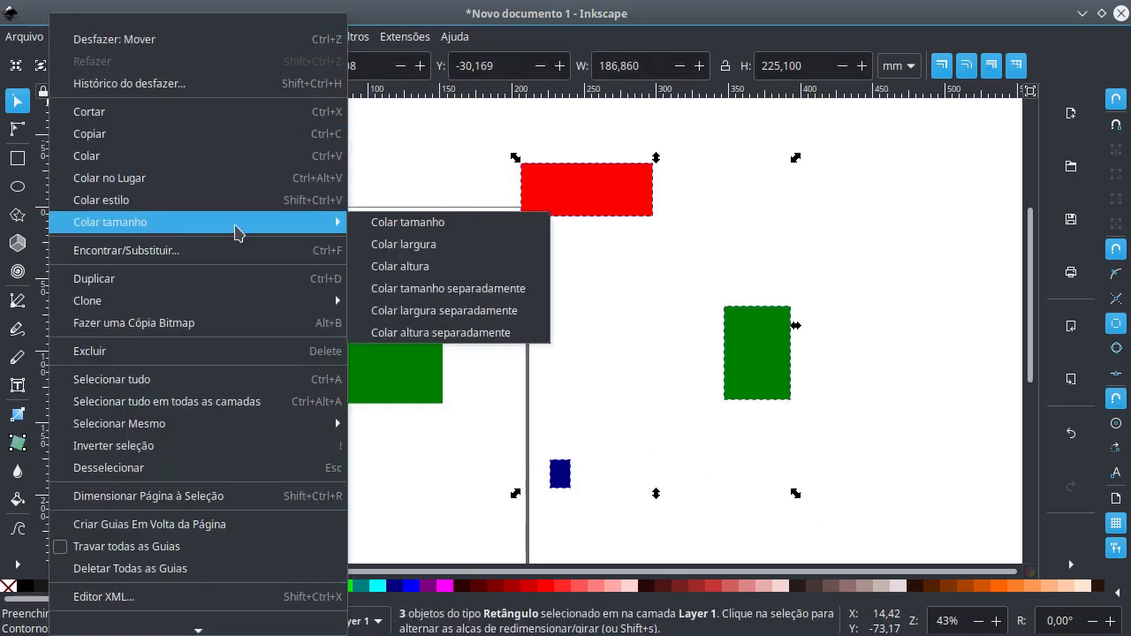
pyautogui.moveTo(198, 221)
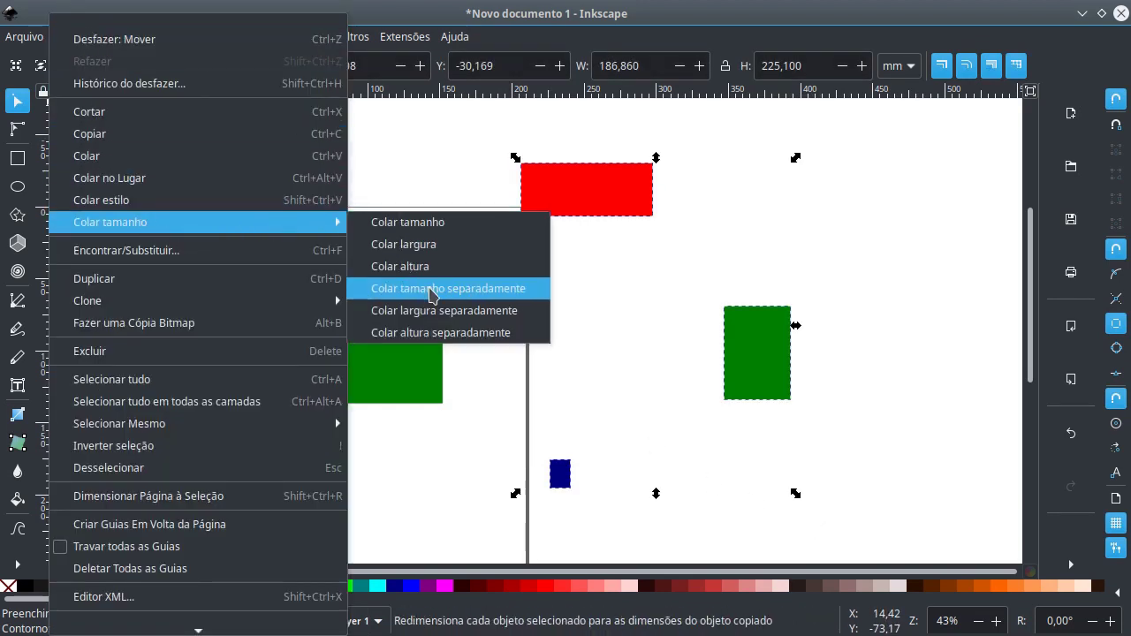
pyautogui.click(432, 288)
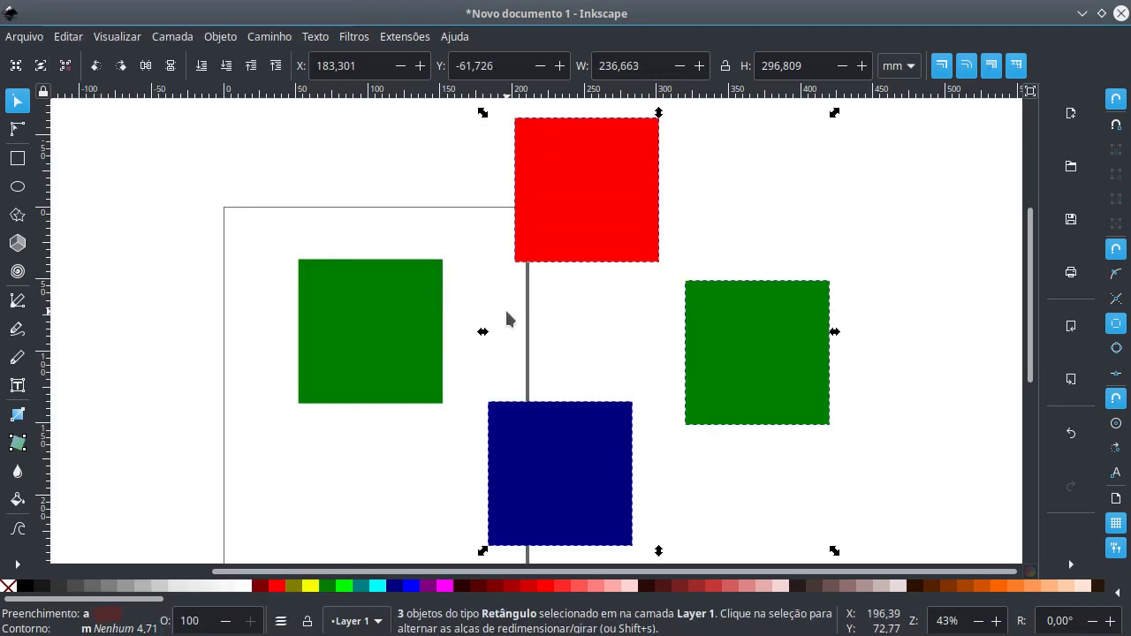
pyautogui.hotkey('ctrl', 'z')
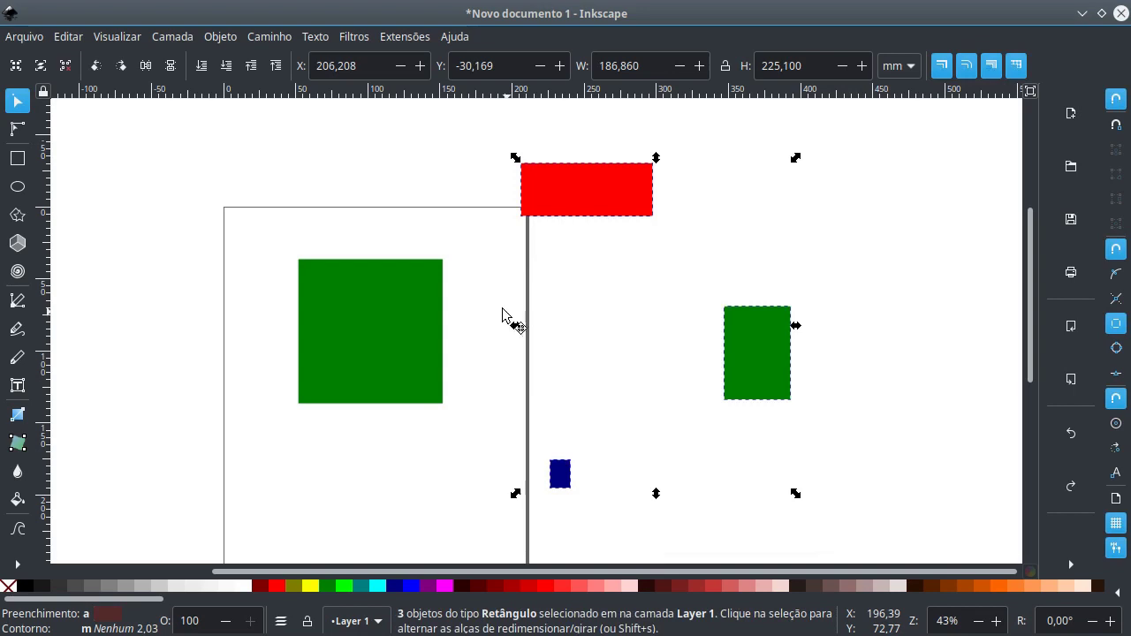
pyautogui.click(68, 37)
pyautogui.moveTo(212, 222)
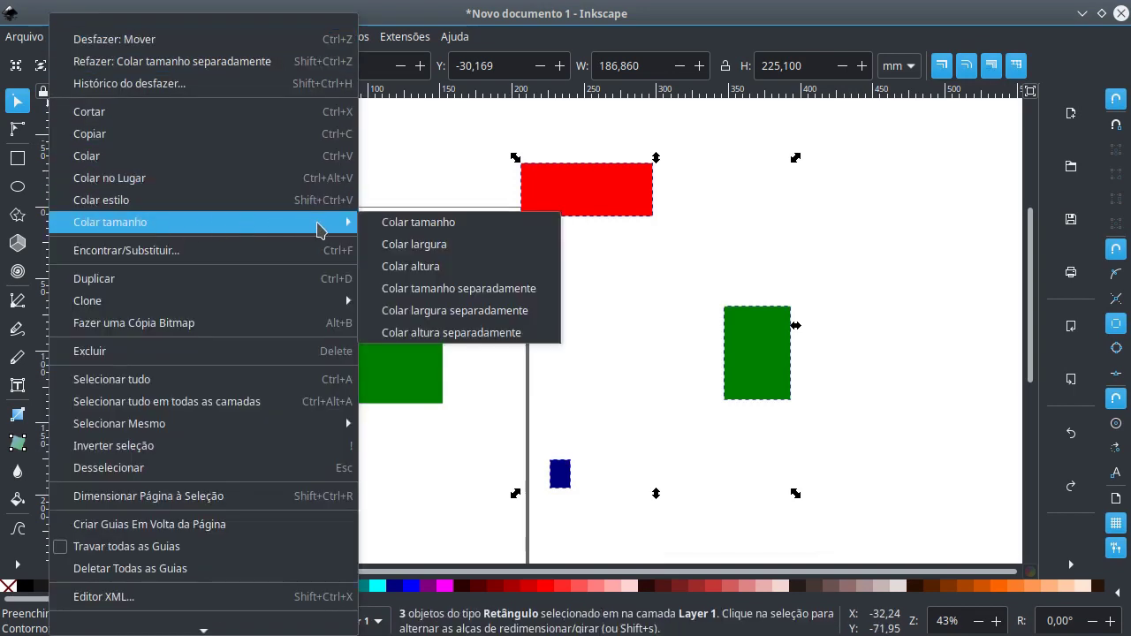
pyautogui.click(406, 222)
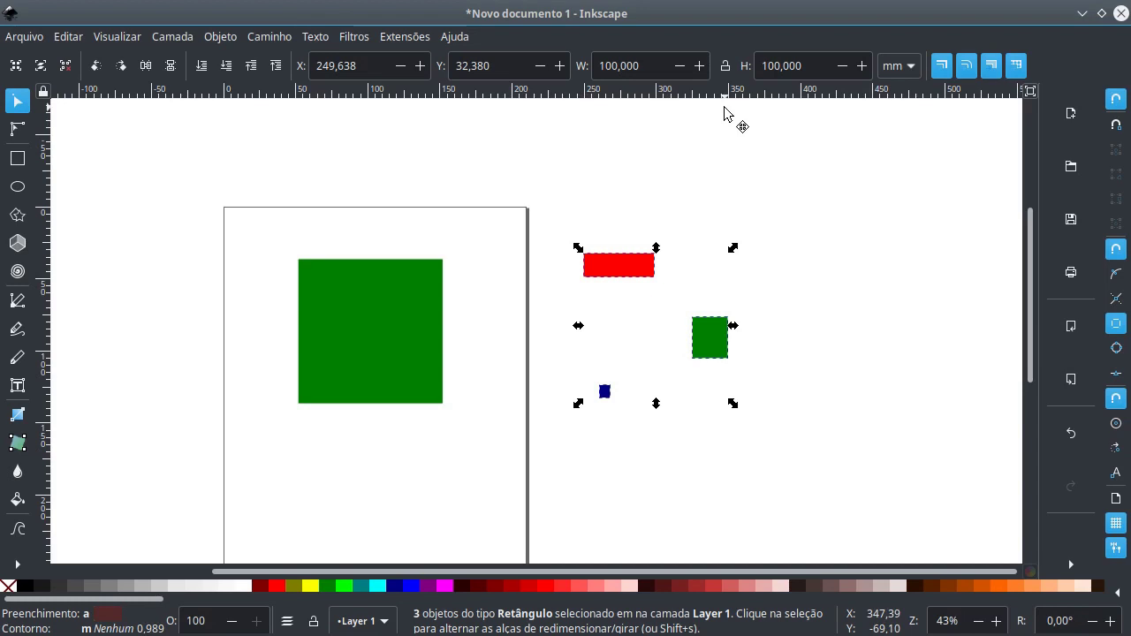
# Undo the group resize, then select all four dark-red squares with Select Same Fill Color, testing a move and undoing it.
pyautogui.hotkey('ctrl', 'z')
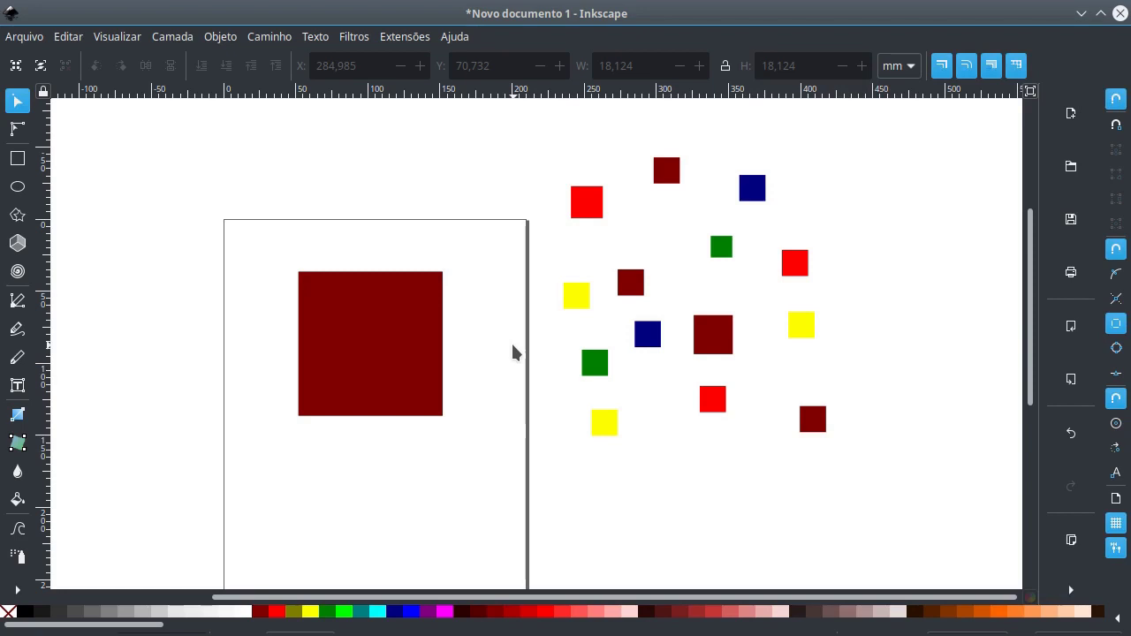
pyautogui.click(399, 323)
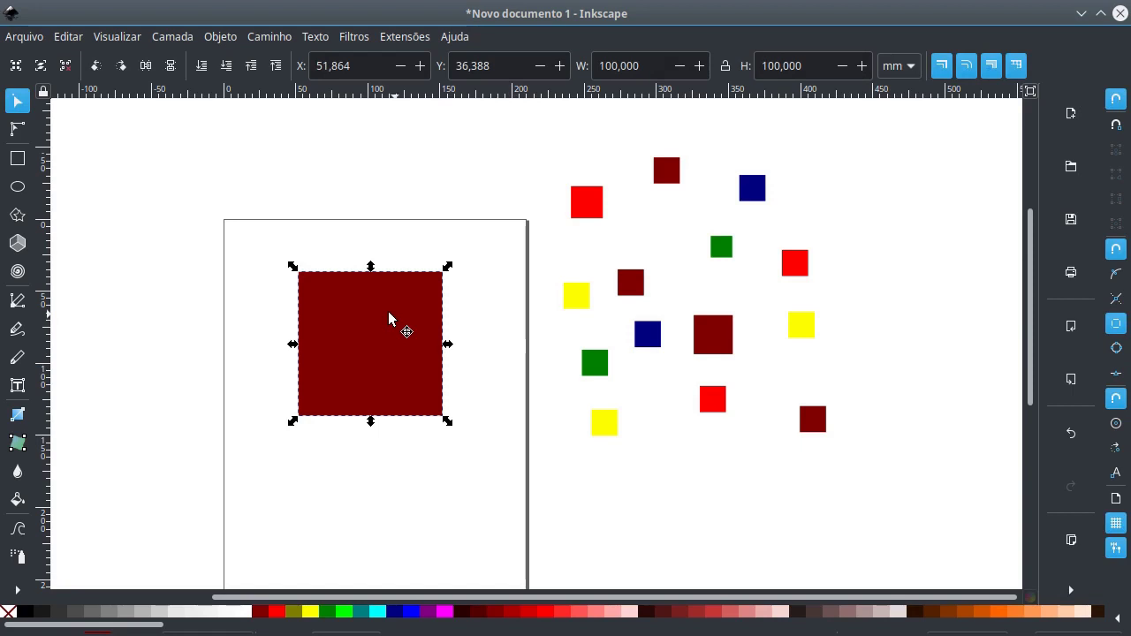
pyautogui.click(68, 36)
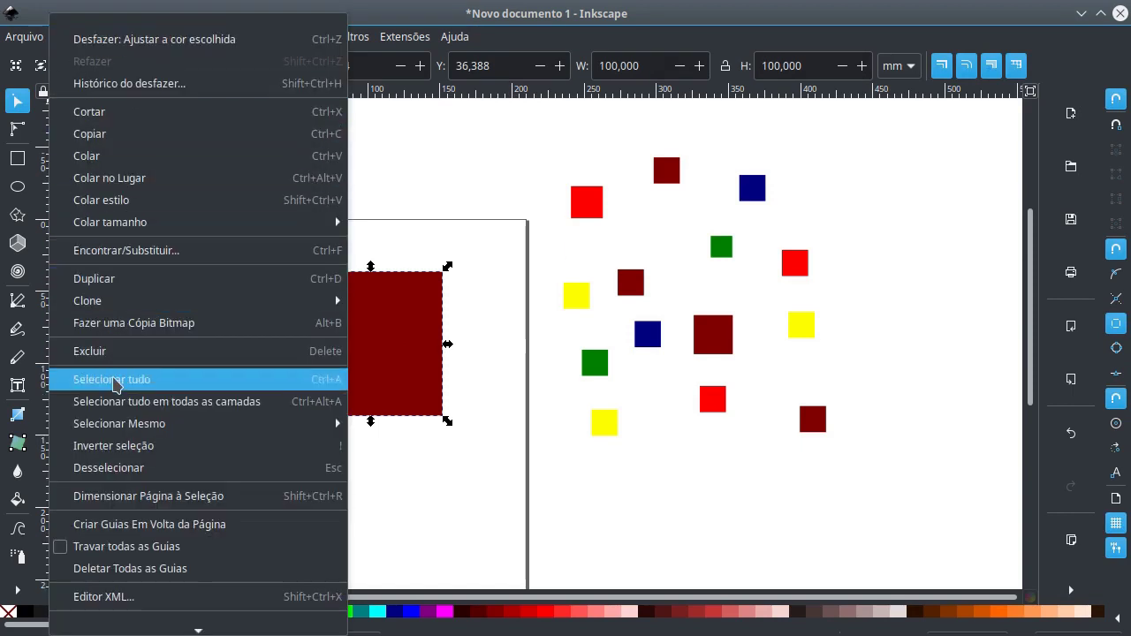
pyautogui.moveTo(119, 423)
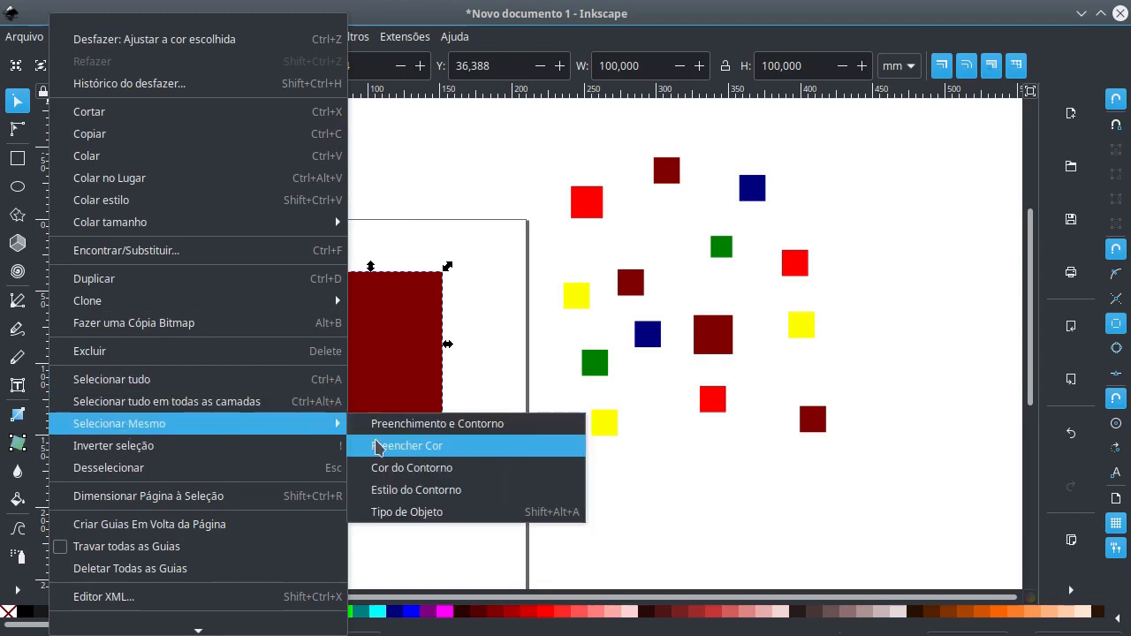
pyautogui.click(378, 448)
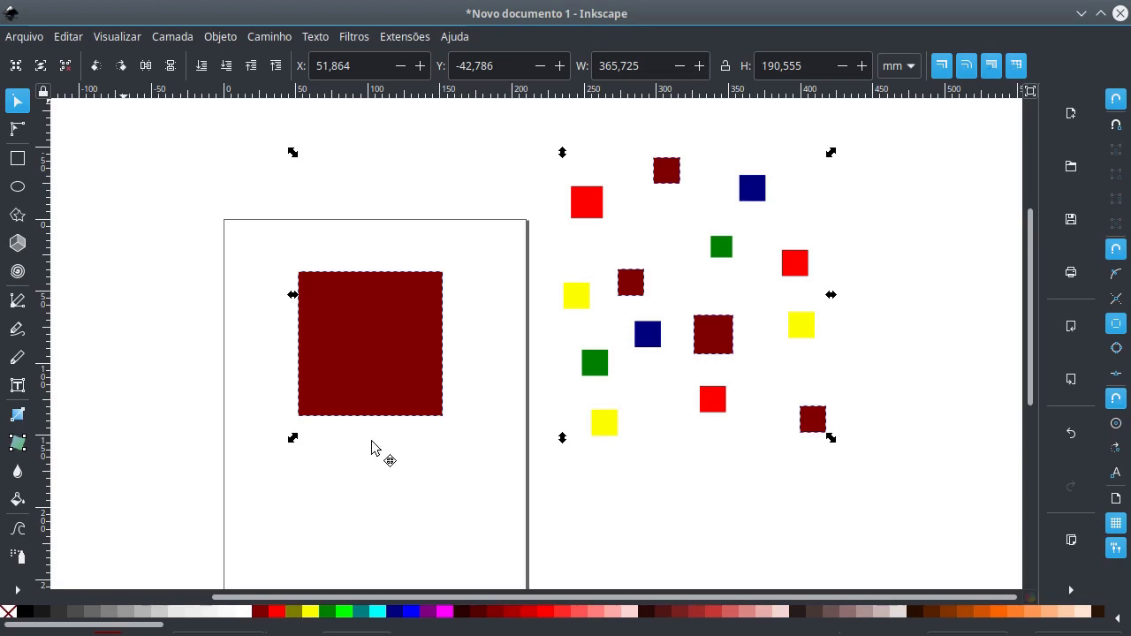
pyautogui.moveTo(363, 355)
pyautogui.mouseDown()
pyautogui.moveTo(202, 409)
pyautogui.moveTo(467, 433)
pyautogui.mouseUp()
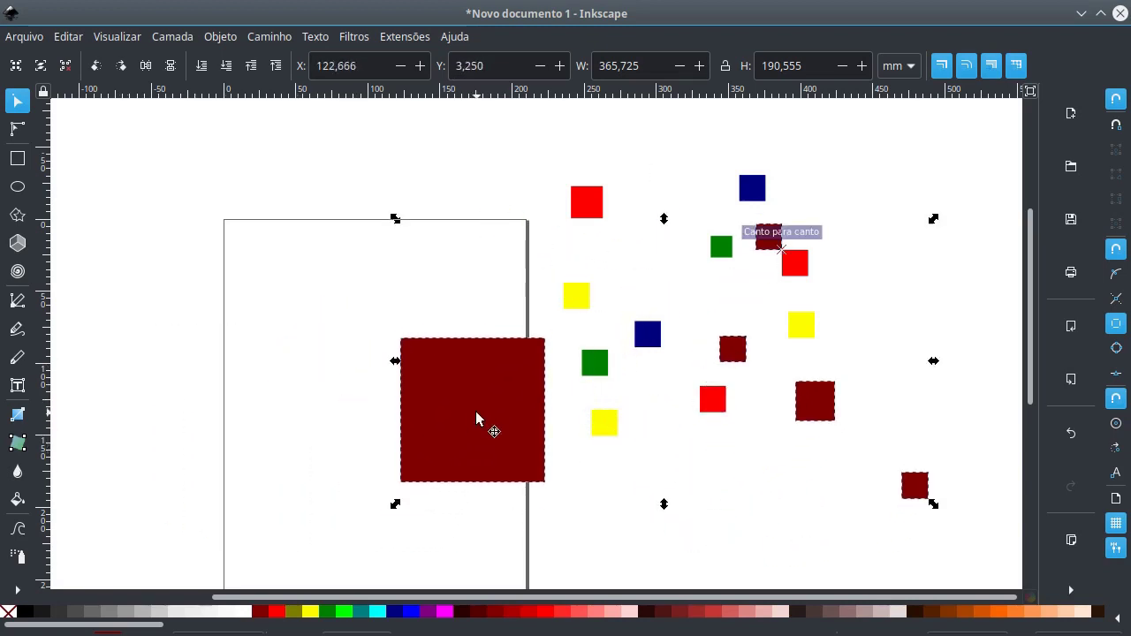
pyautogui.hotkey('ctrl', 'z')
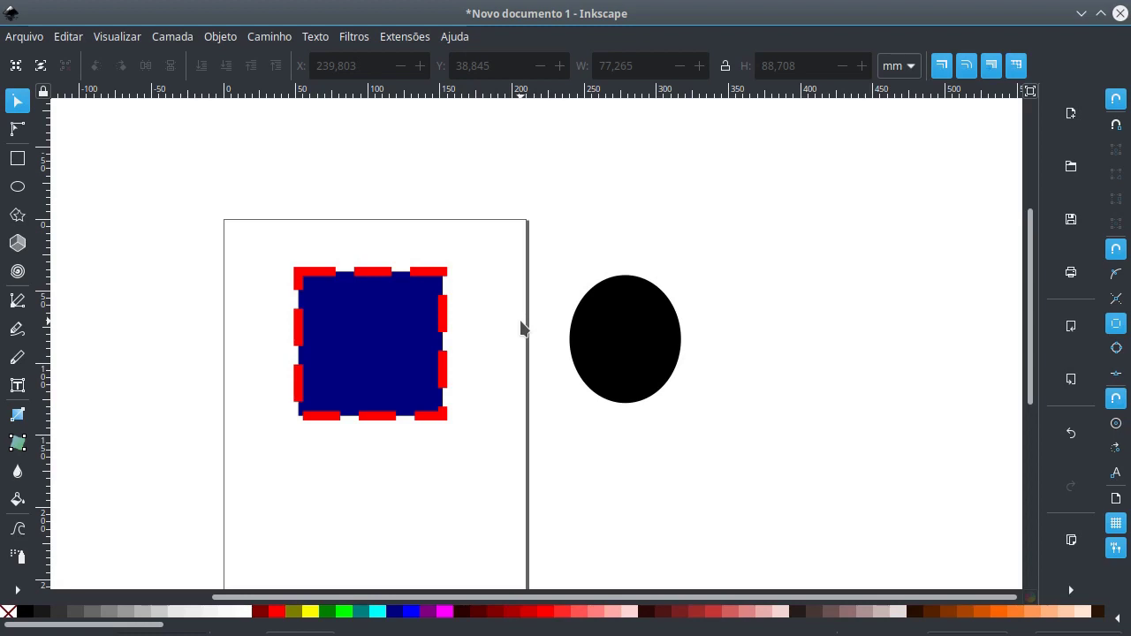
# Copy the navy square and Paste Style onto the black ellipse, giving it navy fill and red dashed outline.
pyautogui.click(387, 329)
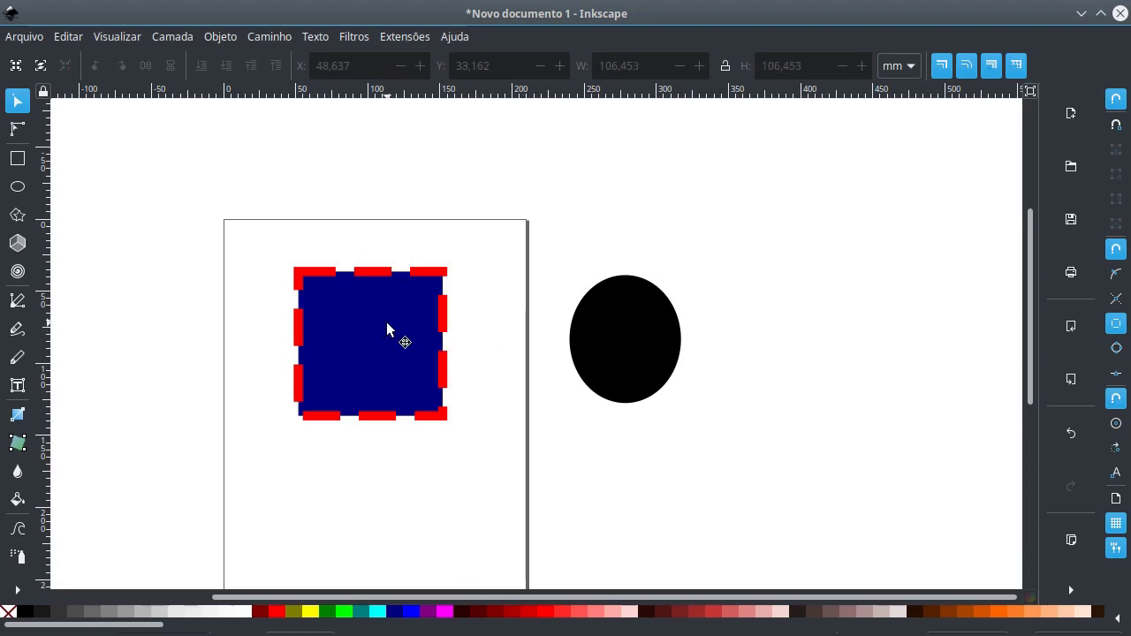
pyautogui.hotkey('ctrl', 'c')
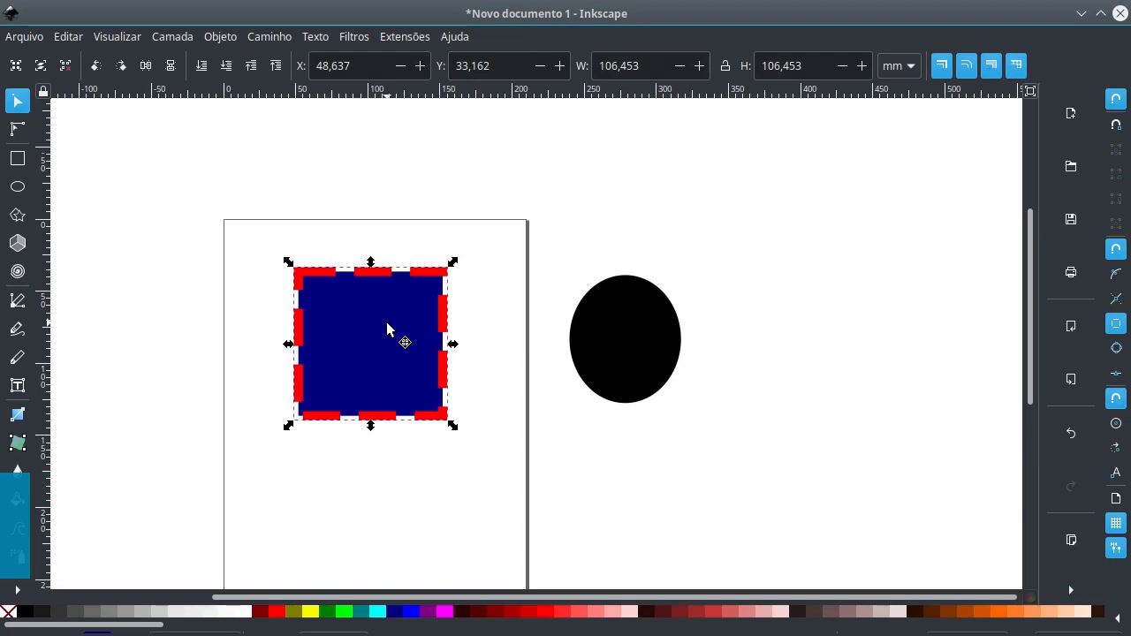
pyautogui.click(611, 325)
pyautogui.click(75, 37)
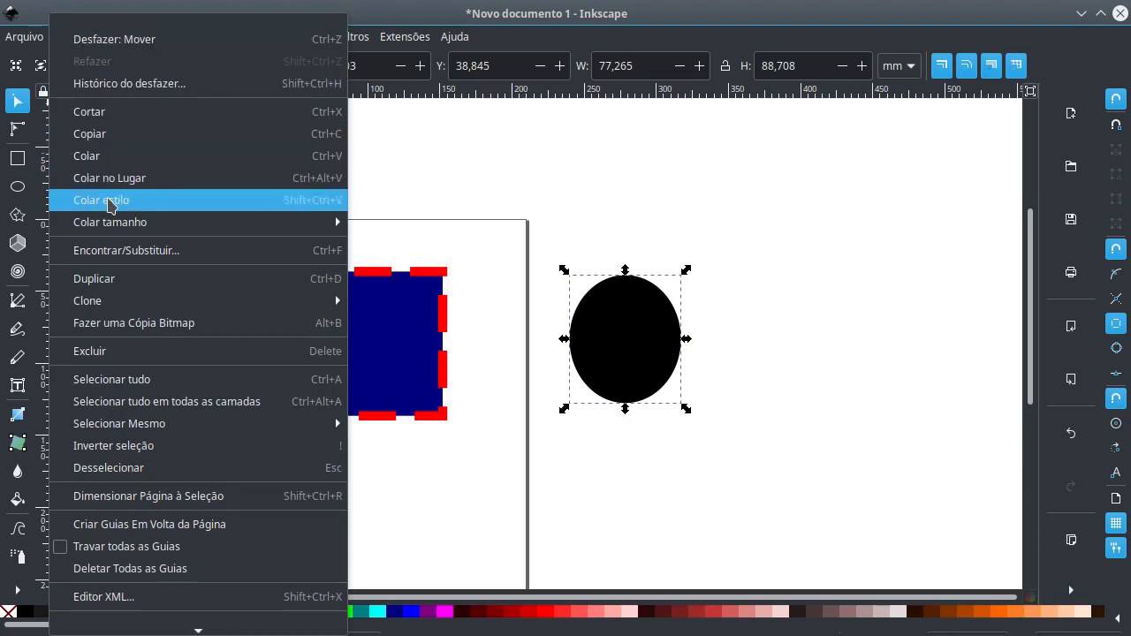
pyautogui.click(109, 202)
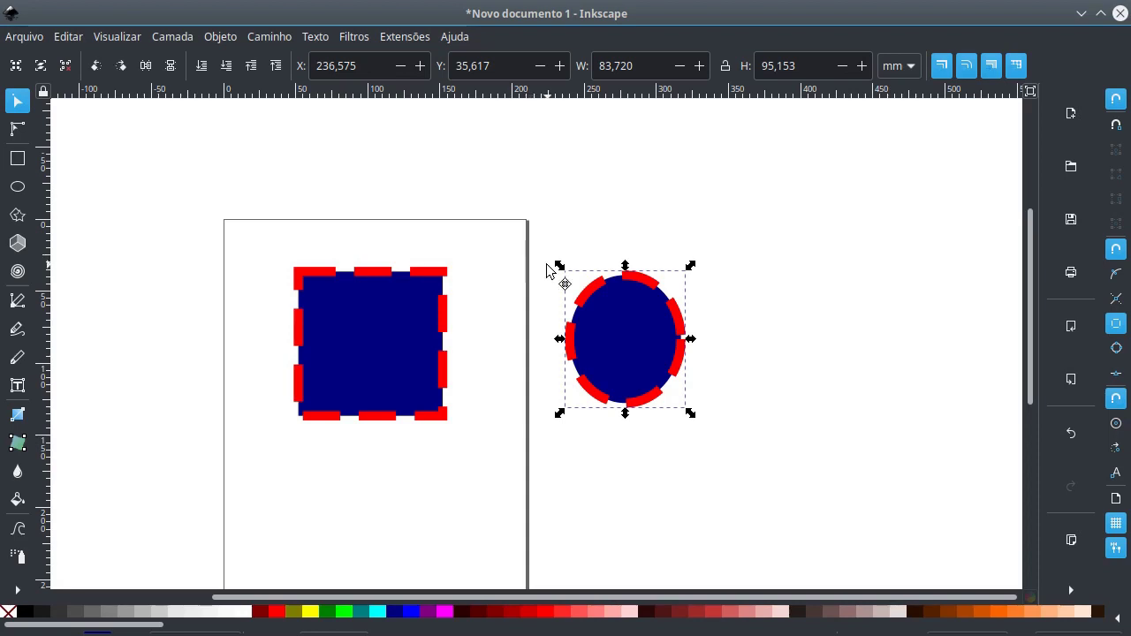
# Move the ellipse below the square on the page and zoom to fit the page with margin.
pyautogui.moveTo(621, 354); pyautogui.dragTo(372, 539)
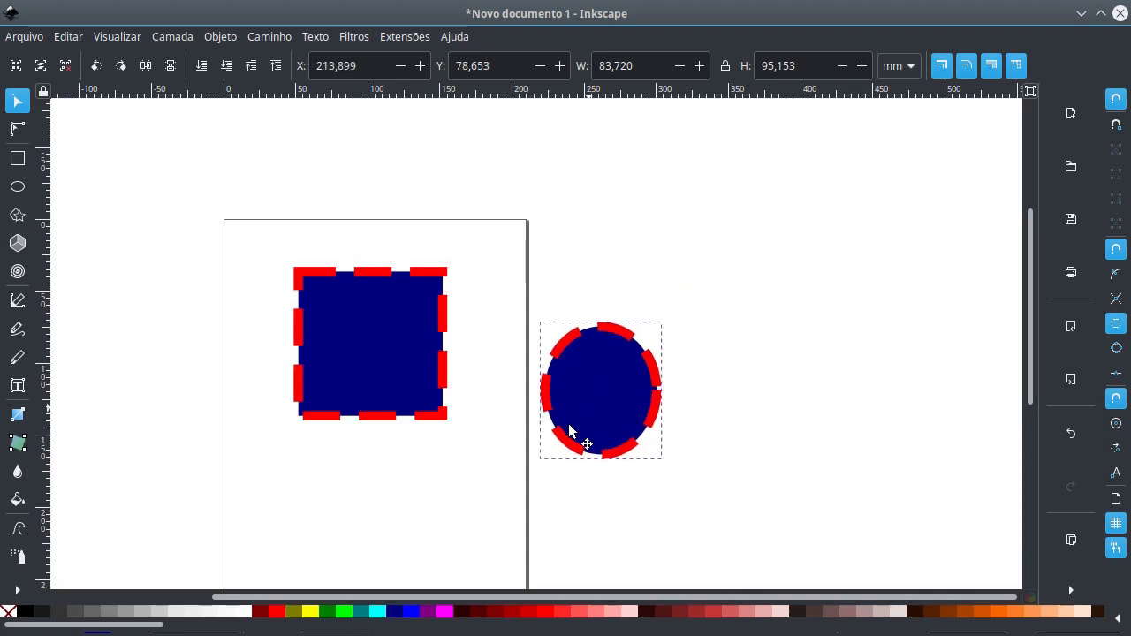
pyautogui.click(530, 502)
pyautogui.press('5')
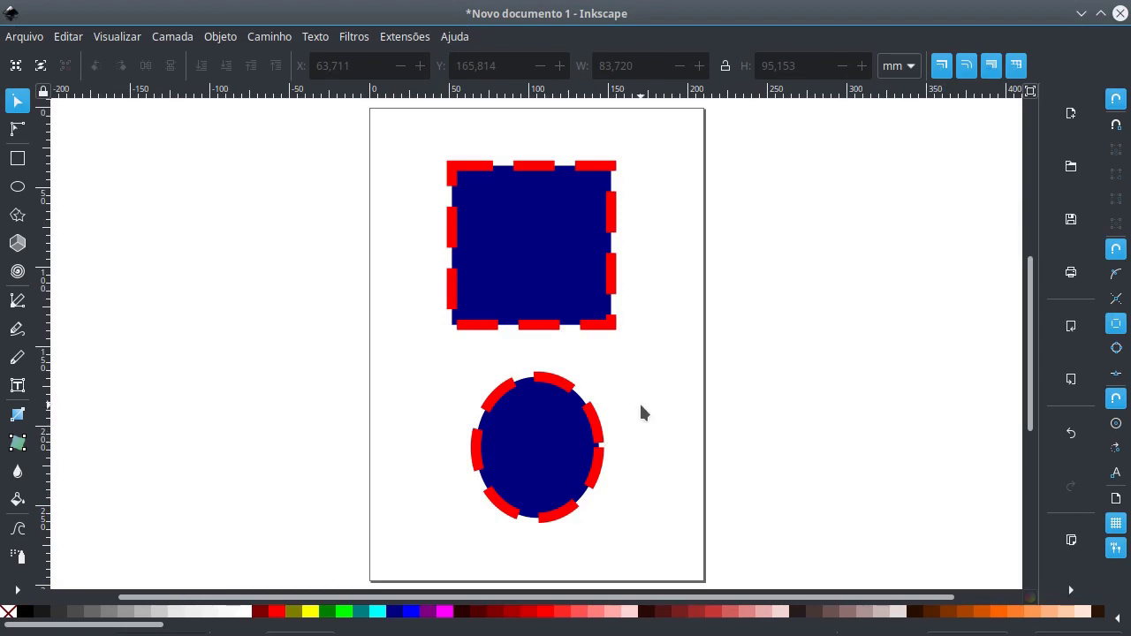
pyautogui.press('-')
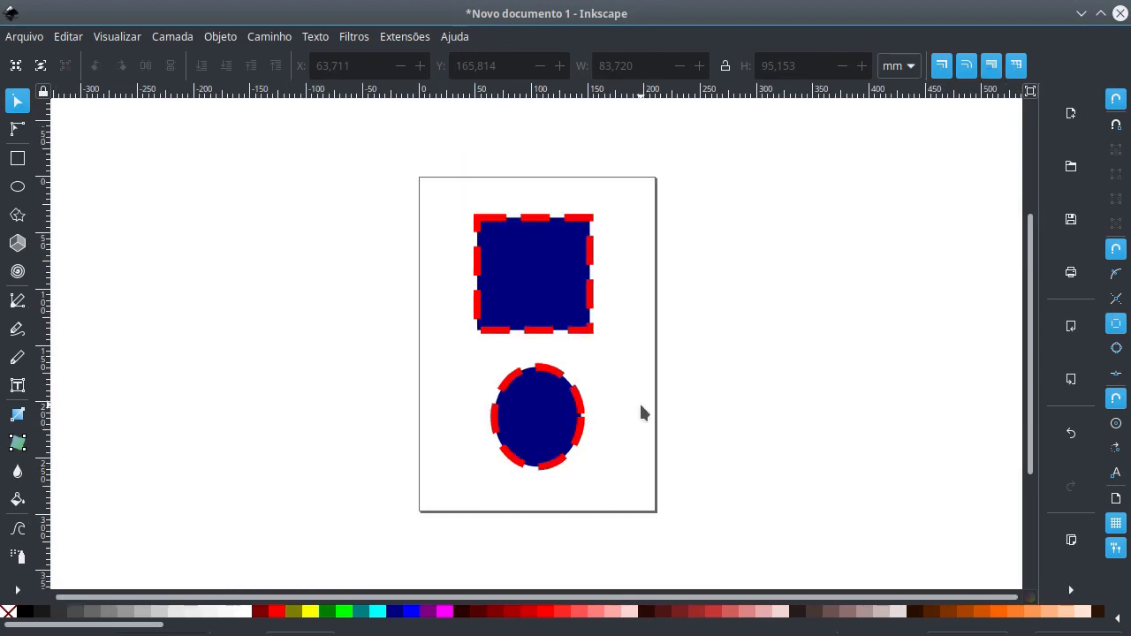